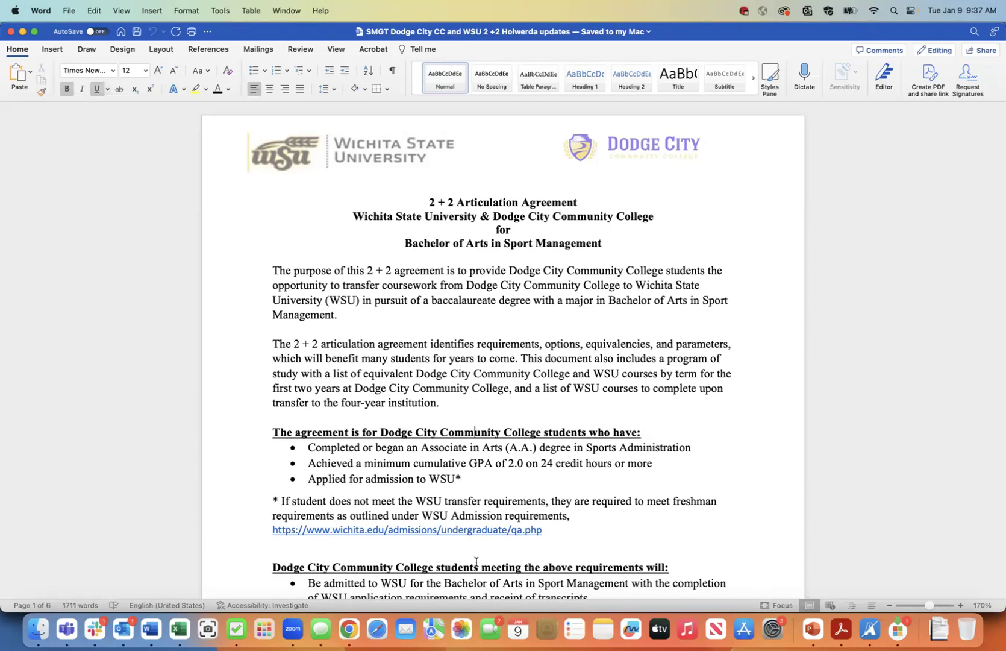
- Check the existing formatting of the Admission heading and the title
scroll(475, 565, "down", 5)
scroll(476, 565, "down", 2)
scroll(476, 564, "up", 2)
scroll(476, 565, "down", 6)
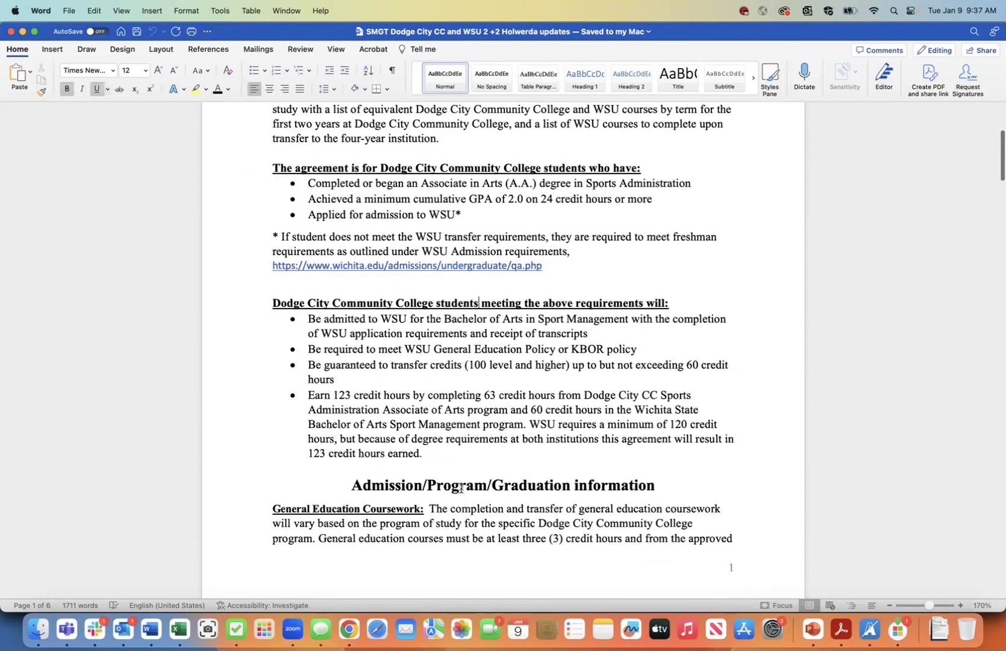
left_click(462, 487)
scroll(482, 490, "up", 5)
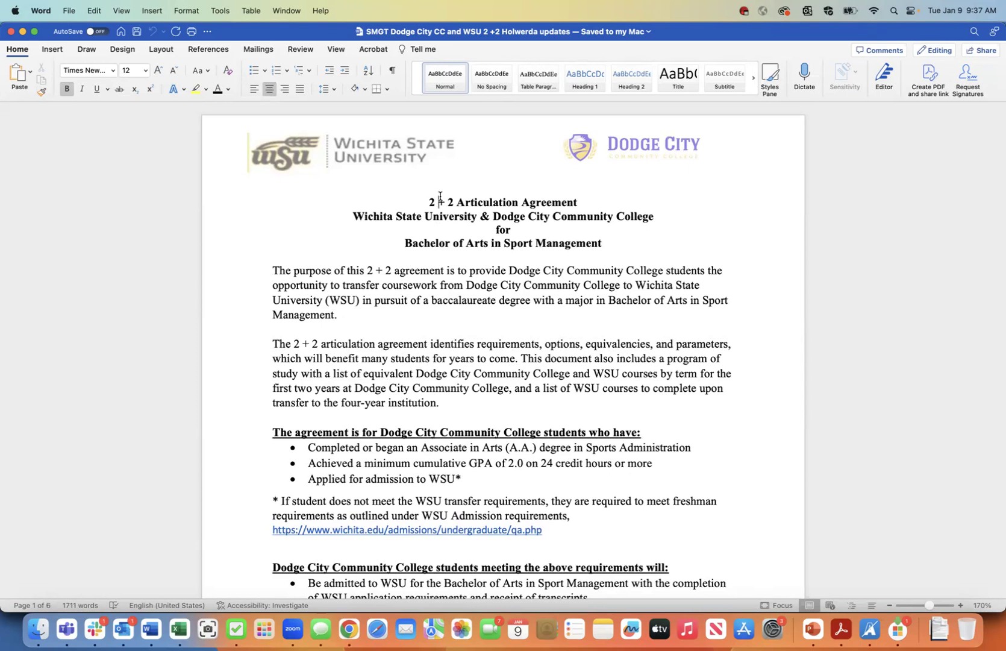
left_click(439, 200)
- Check the formatting of the bold underlined section heading, scrolling through the document
left_click(474, 431)
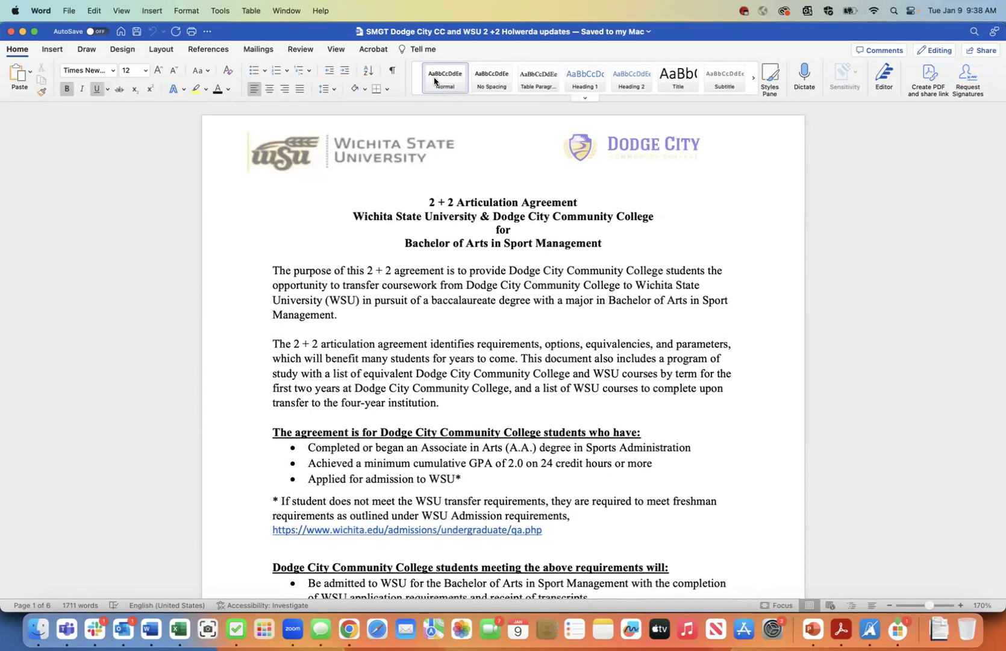
scroll(450, 406, "down", 8)
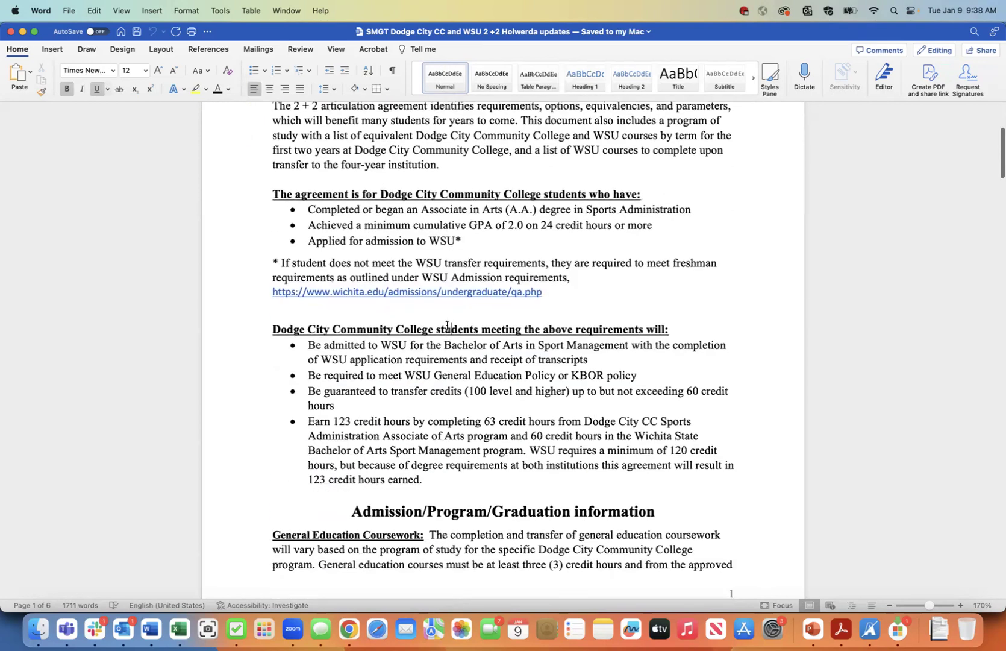
scroll(466, 215, "up", 8)
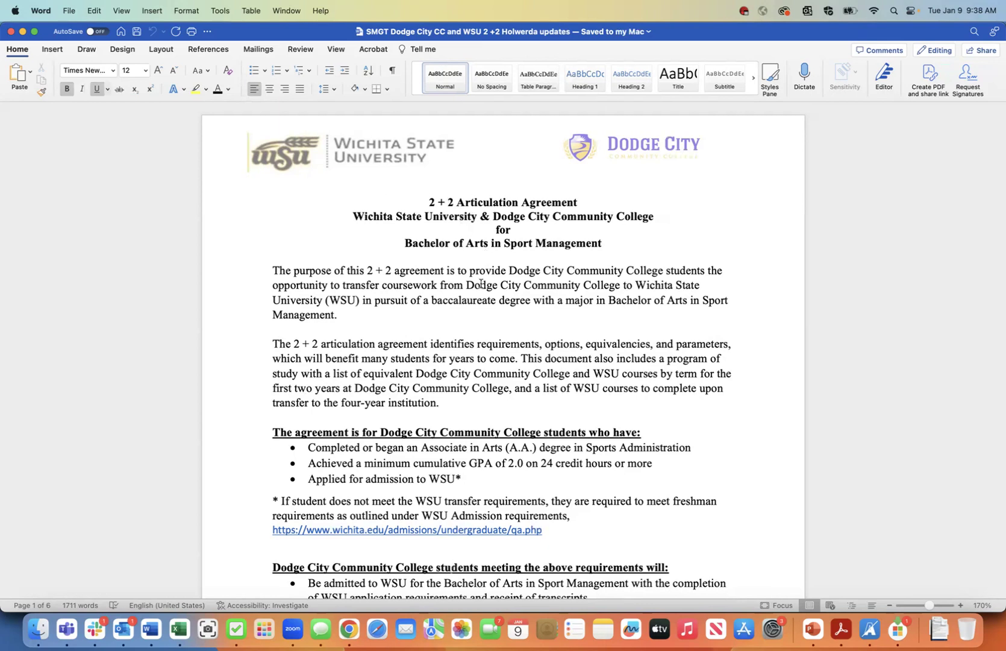
scroll(481, 284, "down", 3)
scroll(481, 283, "up", 3)
scroll(482, 283, "down", 10)
scroll(482, 285, "up", 15)
scroll(469, 360, "down", 2)
scroll(464, 364, "up", 2)
scroll(509, 253, "down", 5)
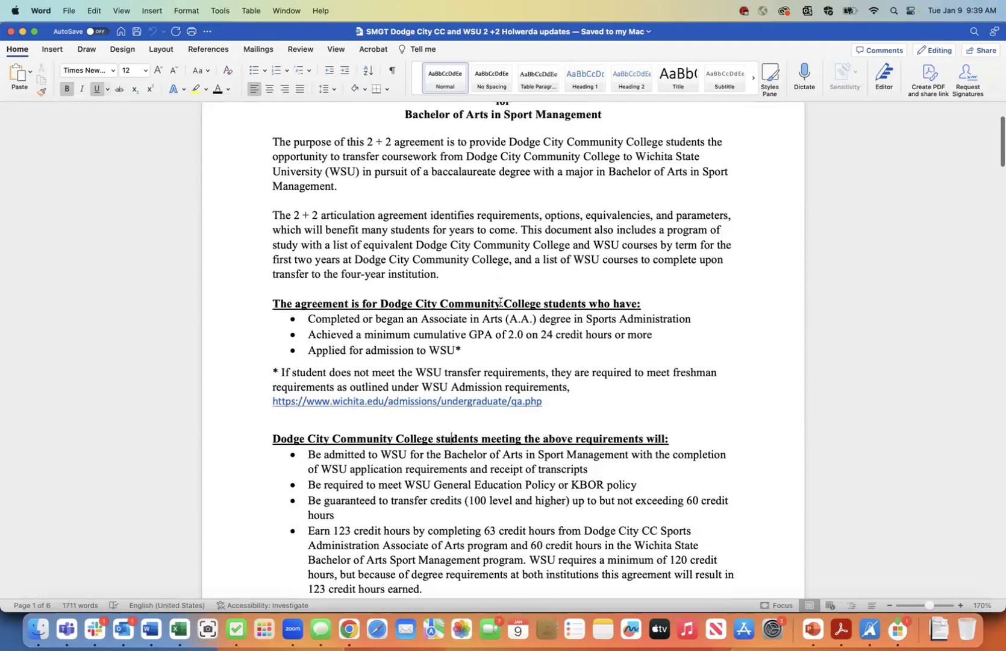
scroll(489, 298, "down", 3)
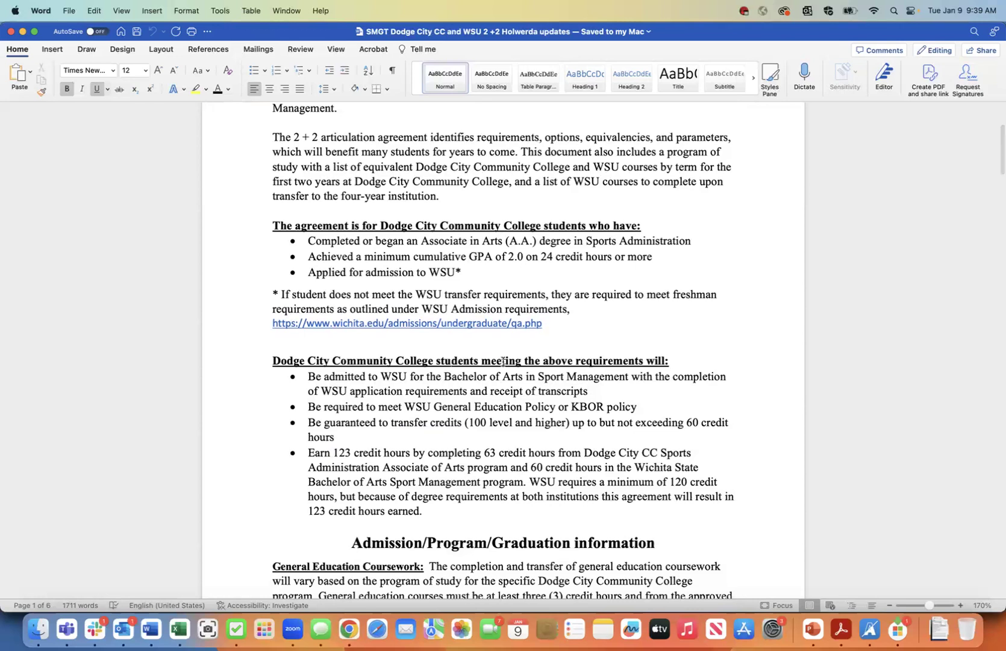
scroll(500, 355, "up", 8)
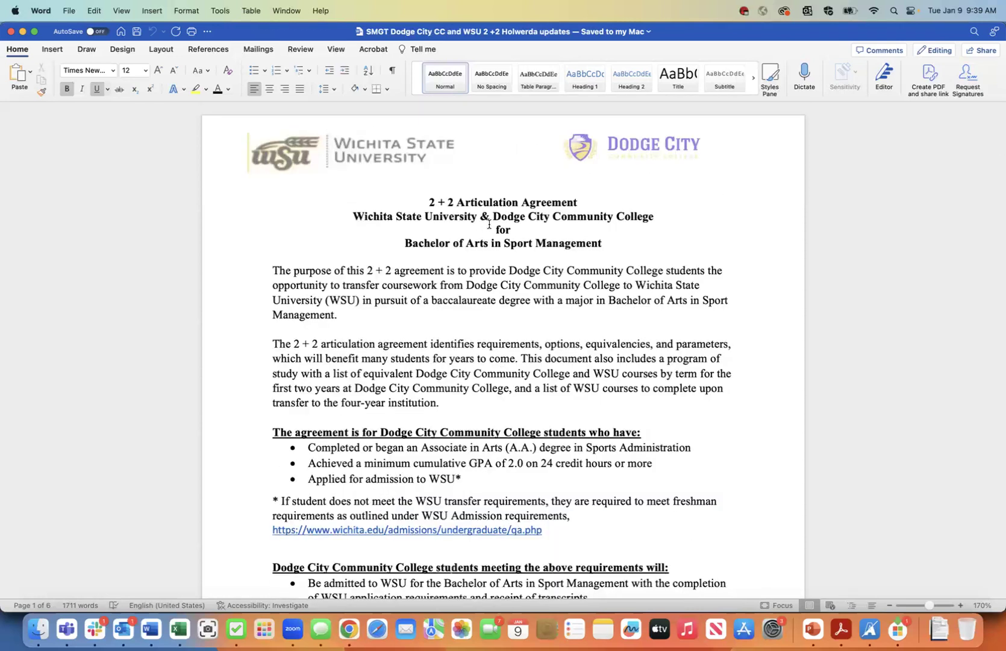
scroll(508, 498, "down", 1)
scroll(507, 498, "down", 5)
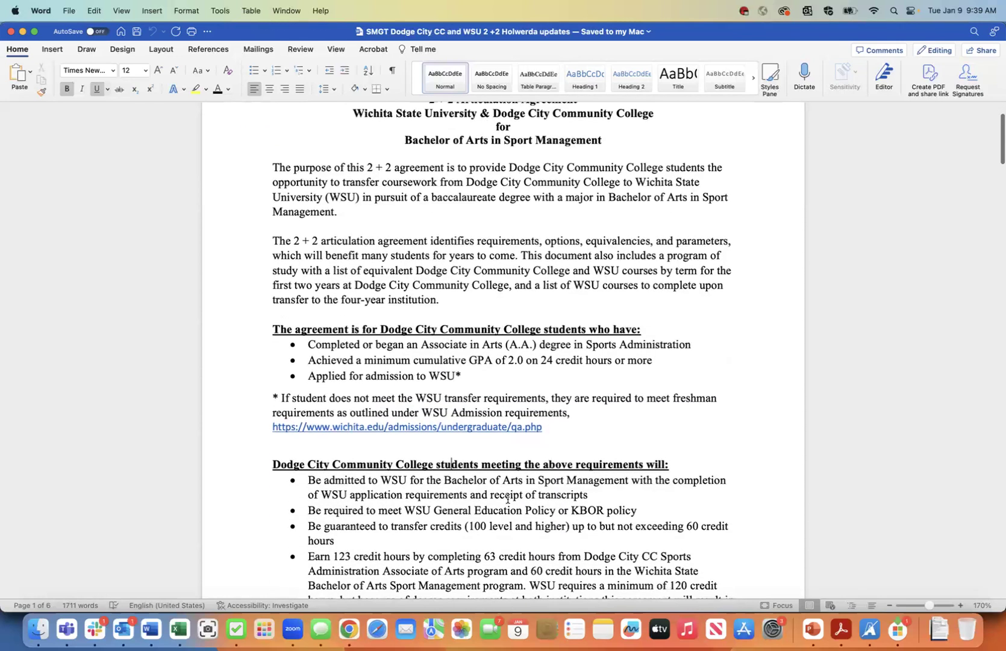
scroll(508, 499, "up", 6)
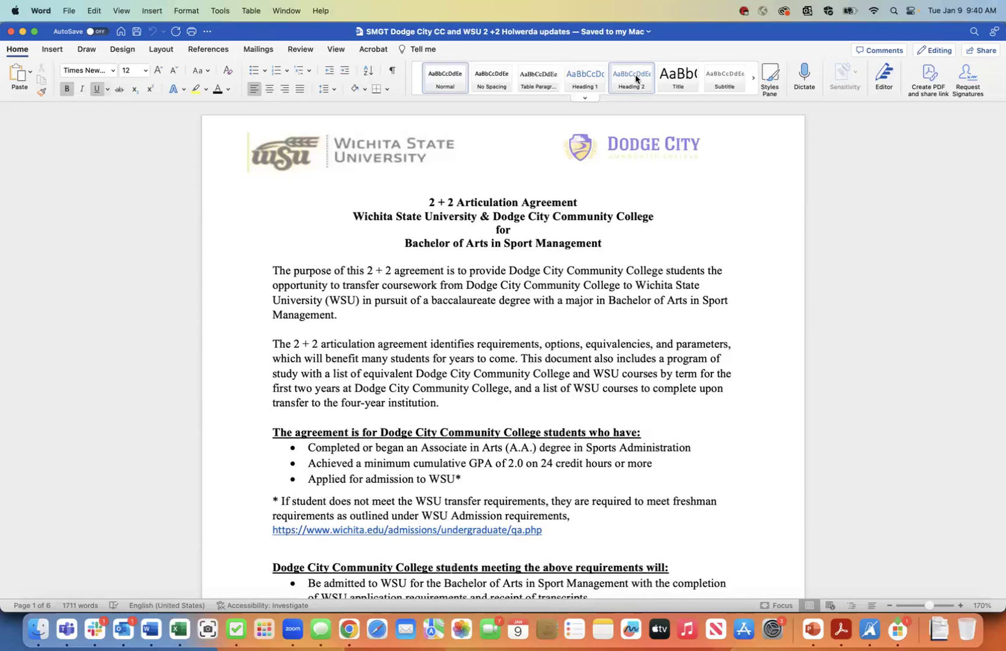
- Apply Heading 1 to the four title lines, then undo the restyling
left_click(441, 217)
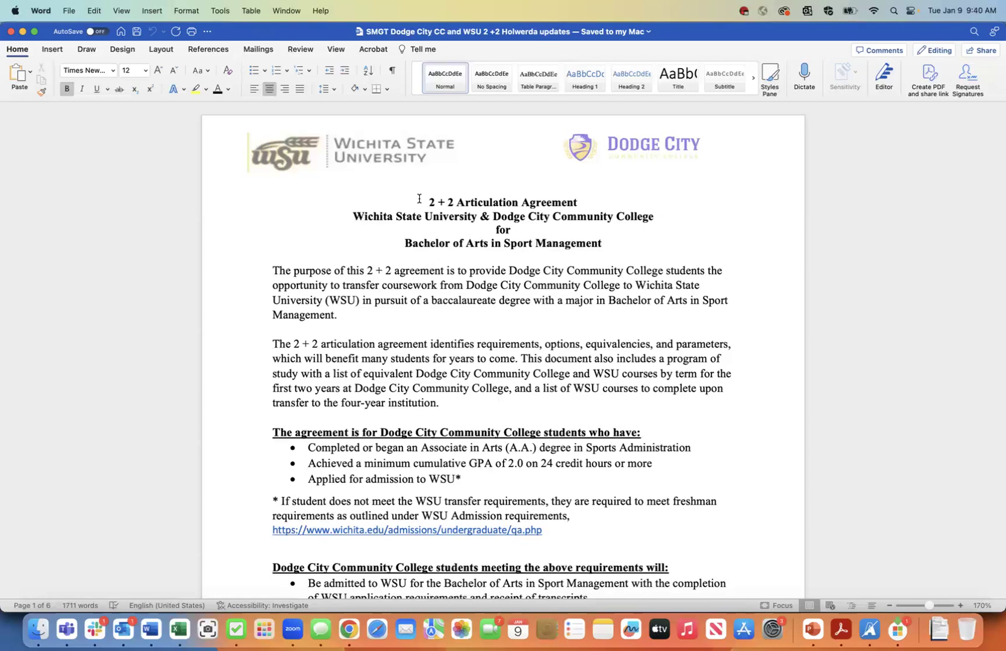
left_click_drag(428, 202, 616, 243)
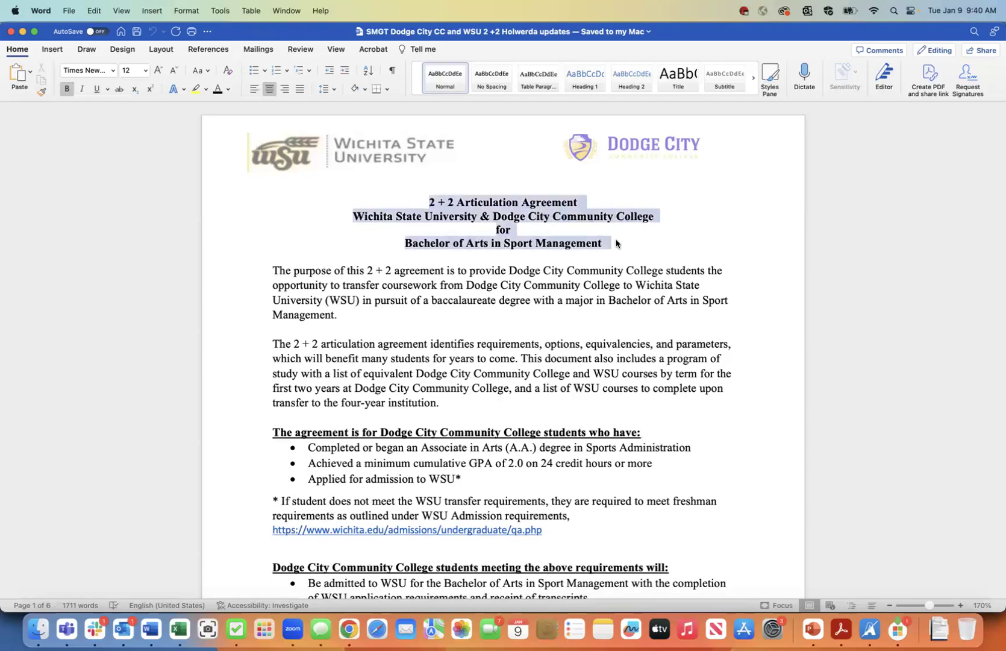
left_click(581, 79)
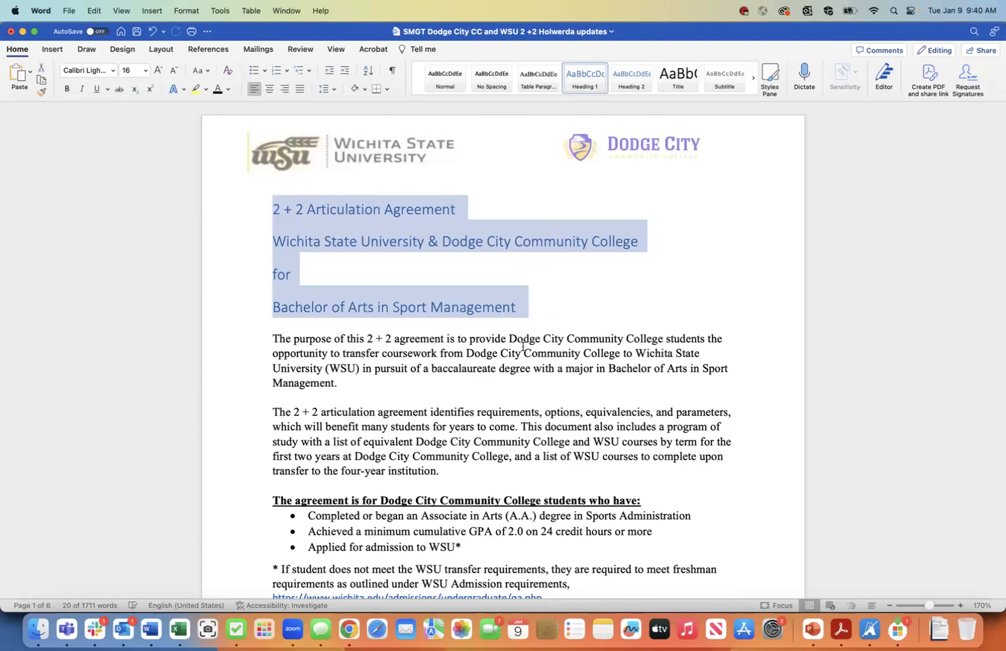
left_click(551, 348)
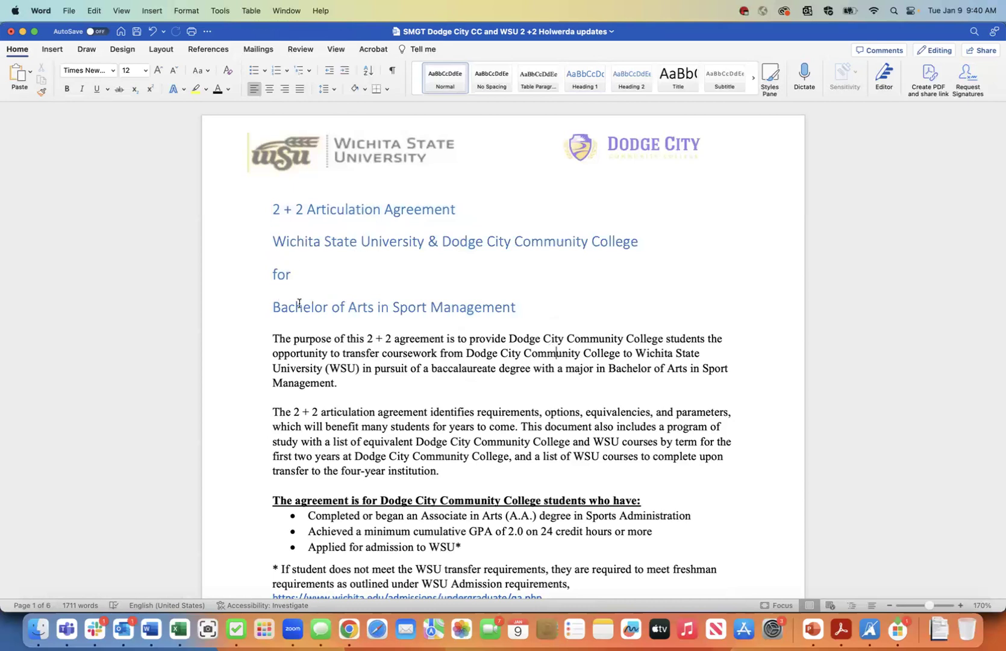
left_click(270, 207)
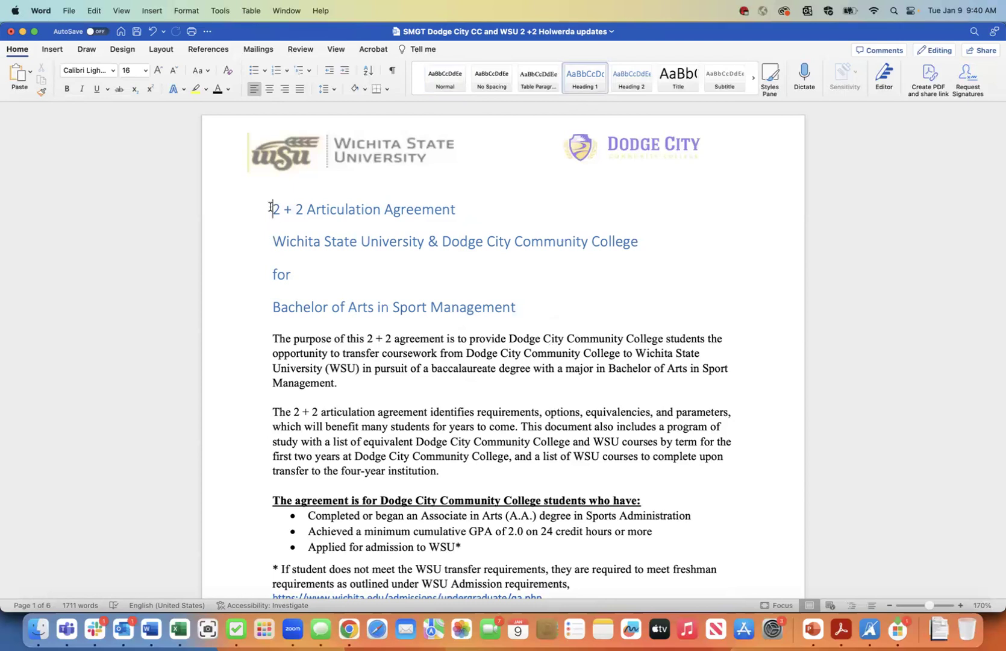
left_click(152, 32)
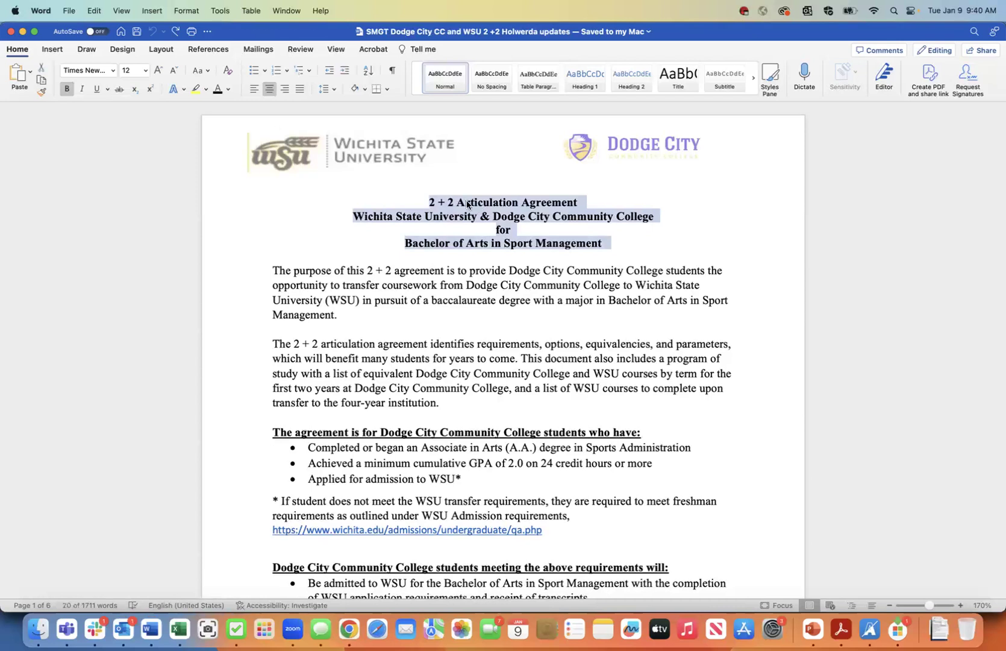
- Update Heading 1 to match the reselected centred bold title lines
left_click(412, 202)
left_click_drag(429, 202, 603, 246)
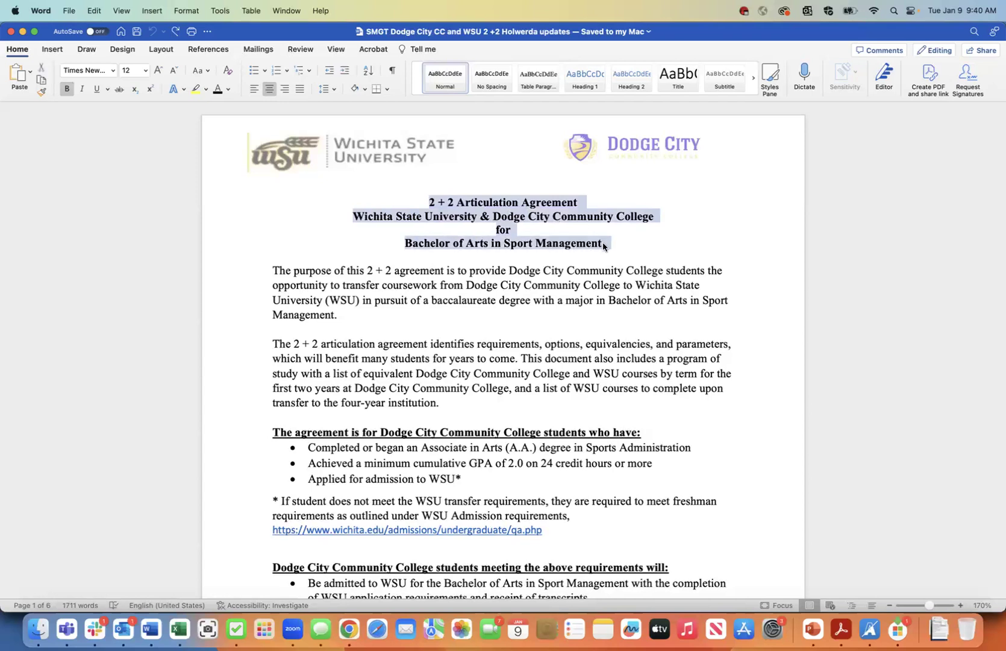
right_click(583, 77)
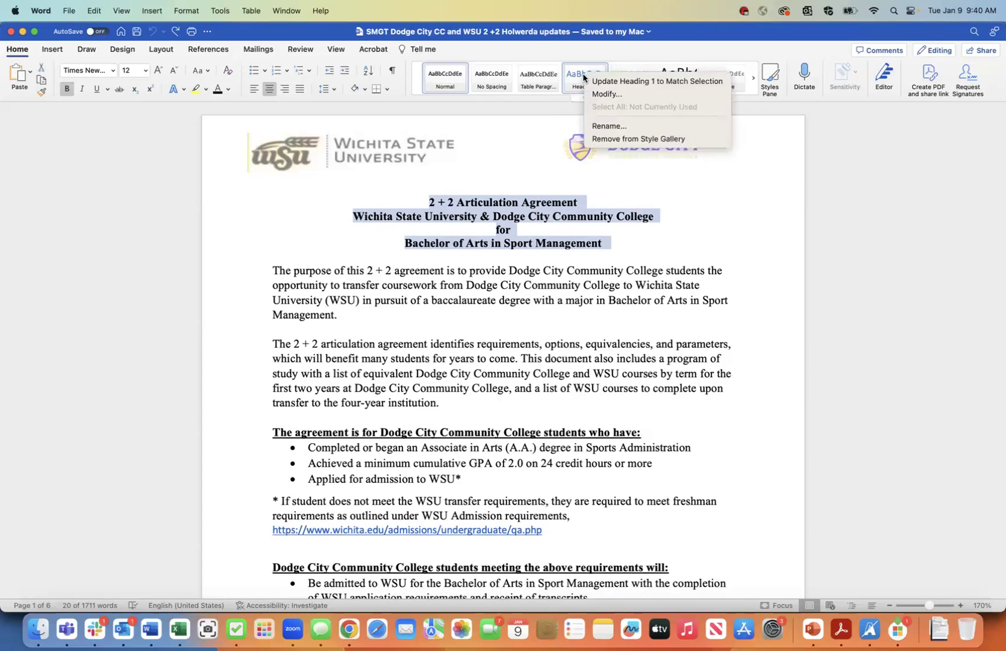
left_click(654, 81)
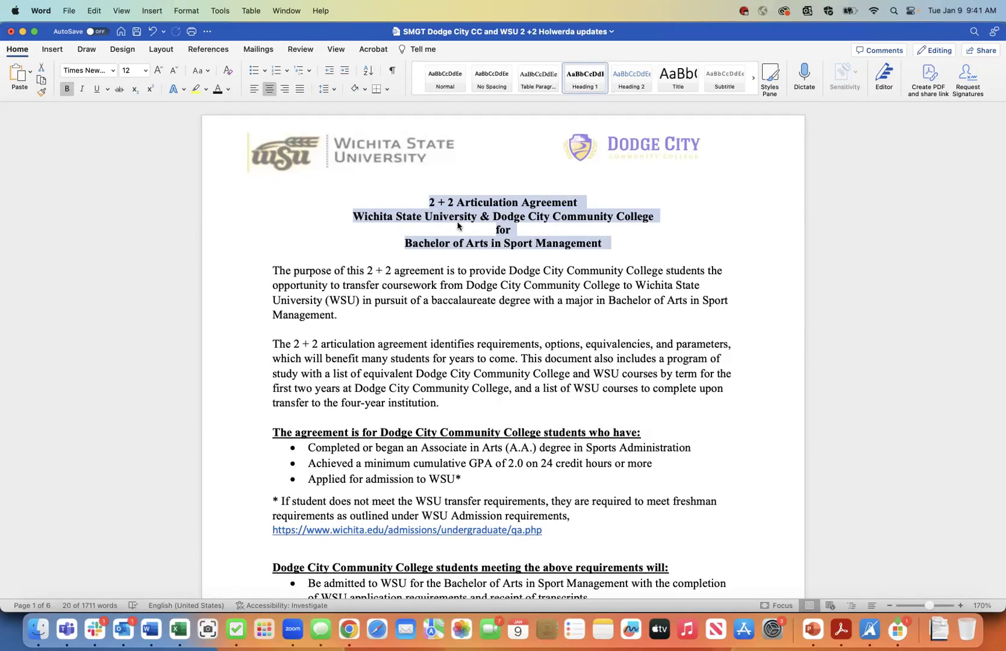
left_click(475, 359)
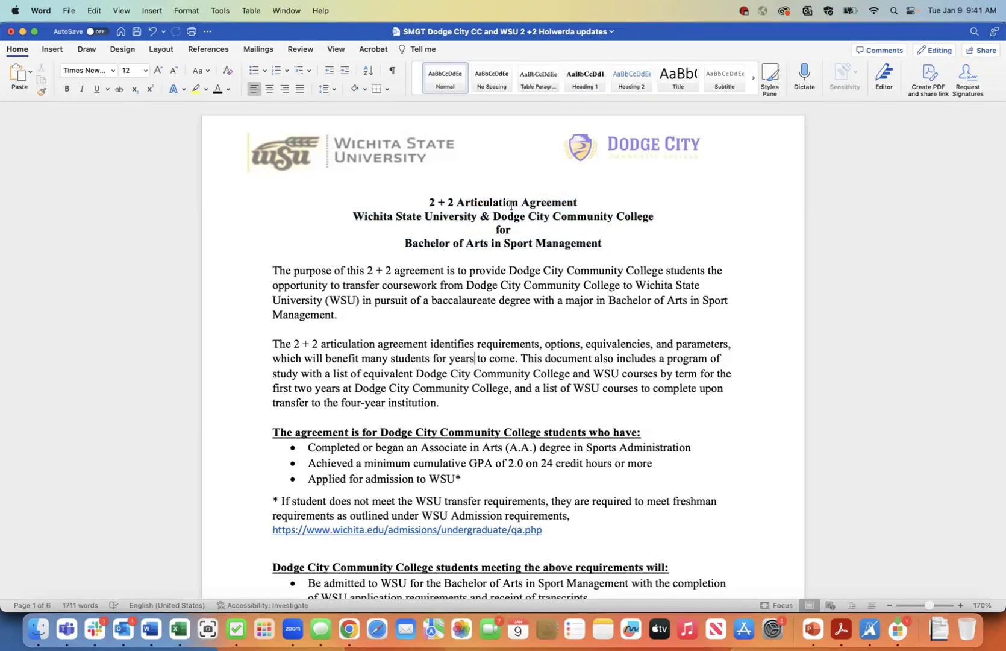
scroll(508, 250, "down", 5)
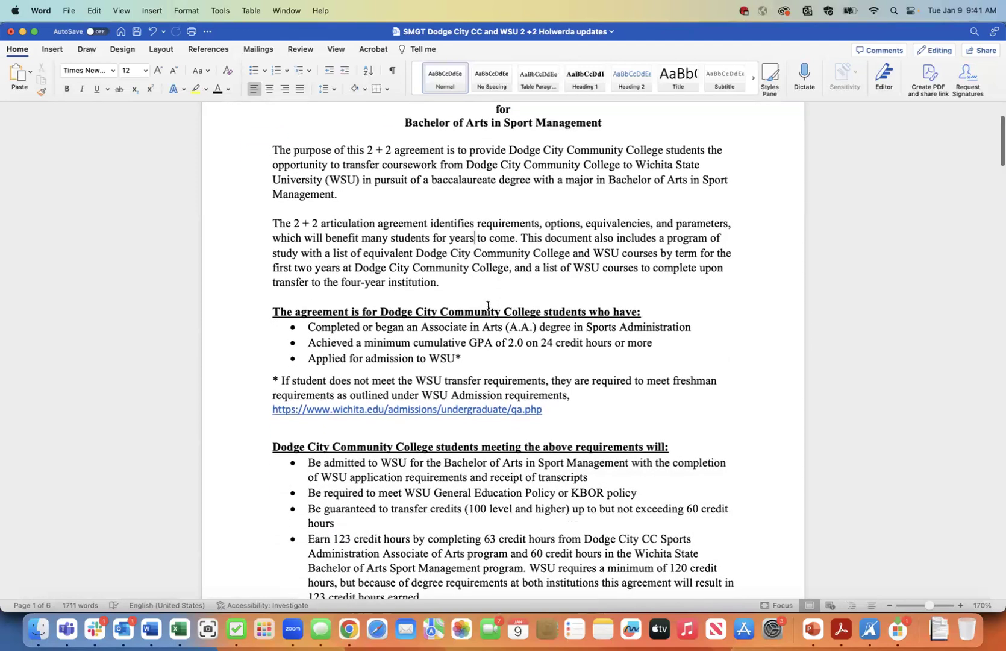
left_click(465, 312)
scroll(465, 312, "down", 3)
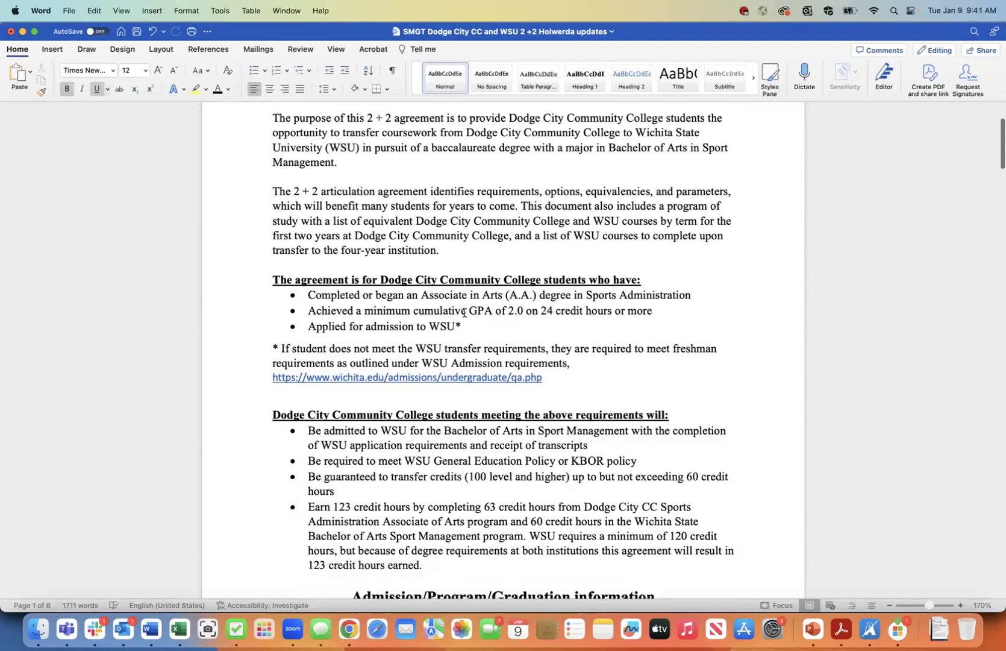
scroll(464, 313, "down", 1)
scroll(465, 312, "up", 8)
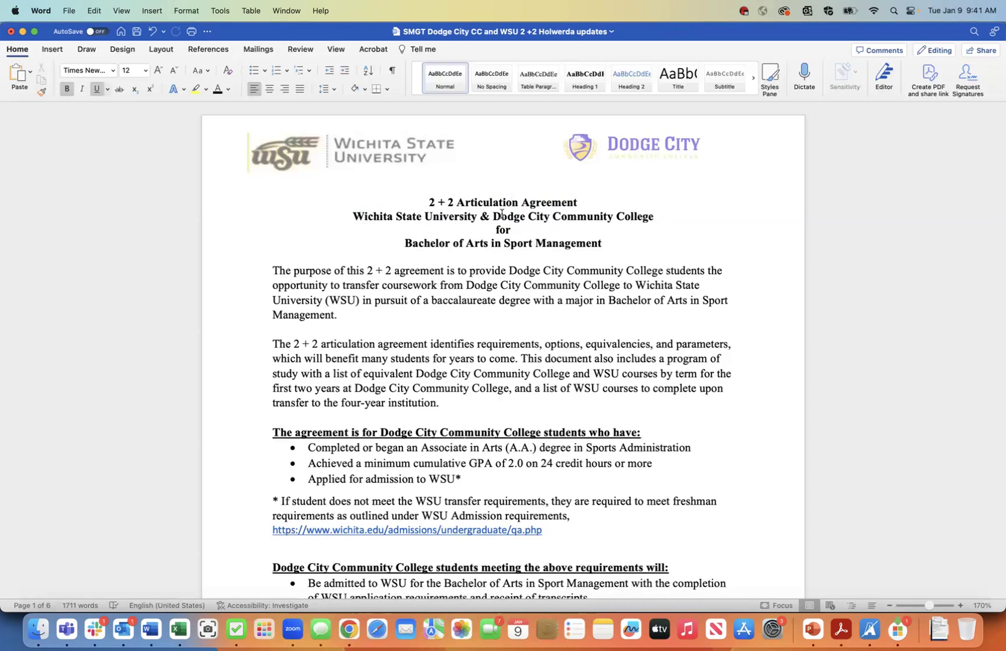
scroll(519, 239, "down", 5)
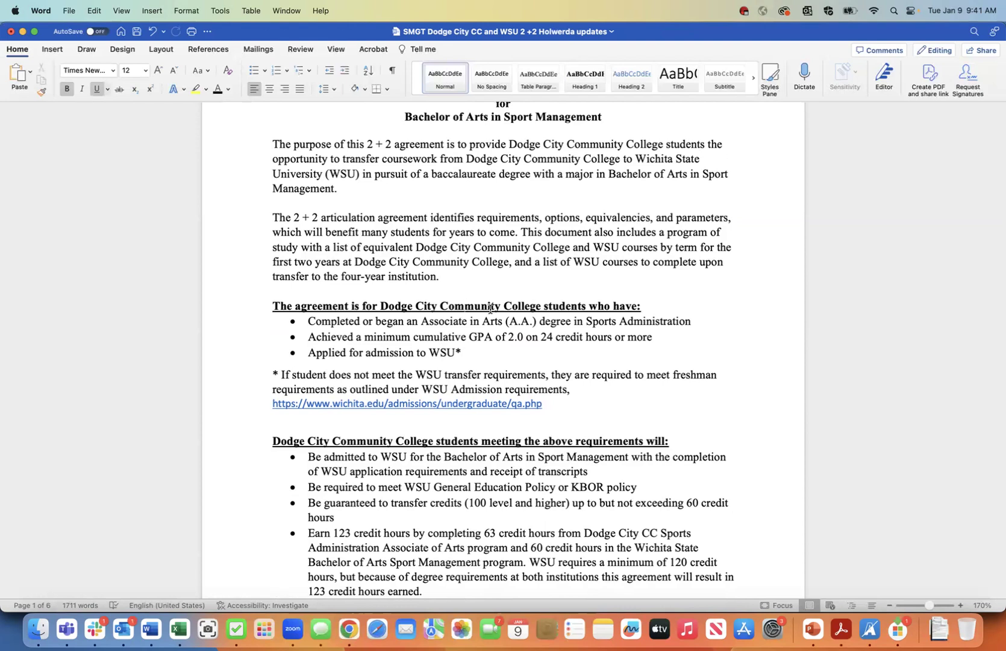
- Update Heading 2 to match the bold underlined 'The agreement is for Dodge City Community College students who have:' heading
scroll(490, 308, "down", 1)
left_click(311, 286)
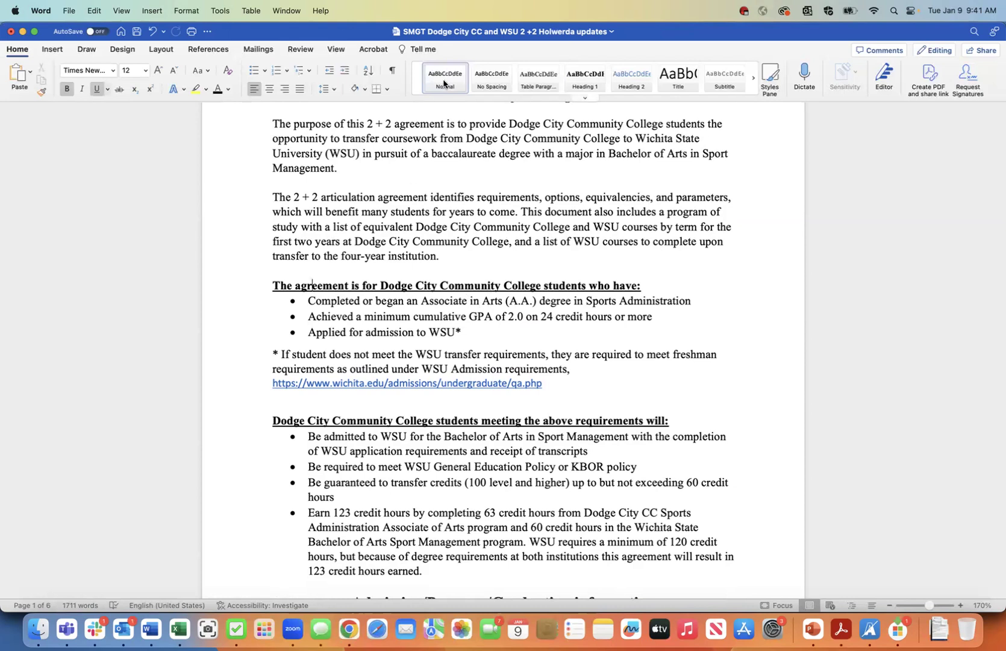
left_click_drag(271, 287, 642, 289)
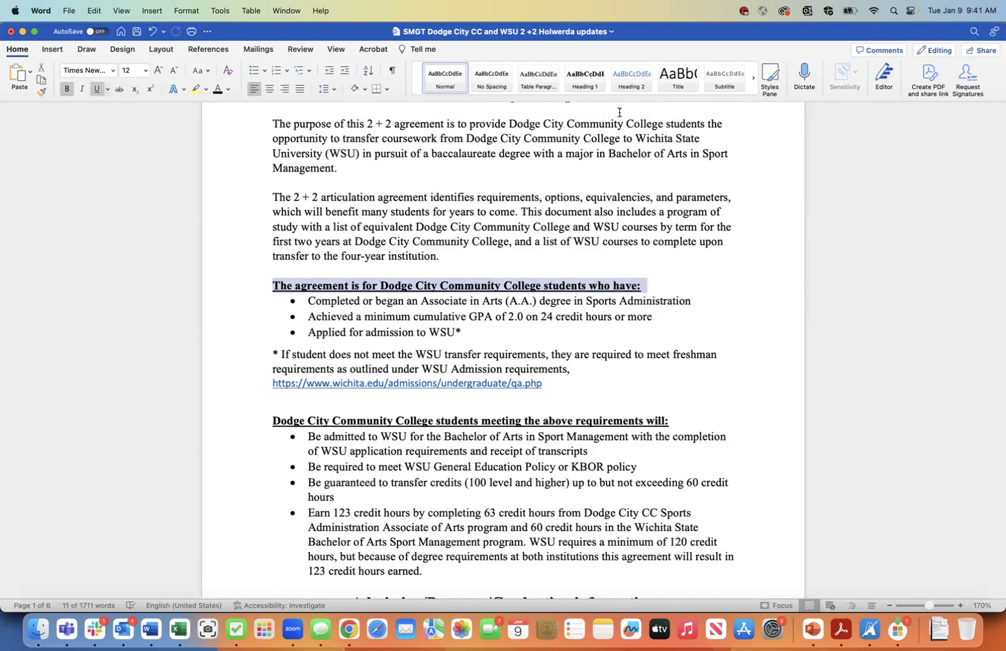
right_click(633, 79)
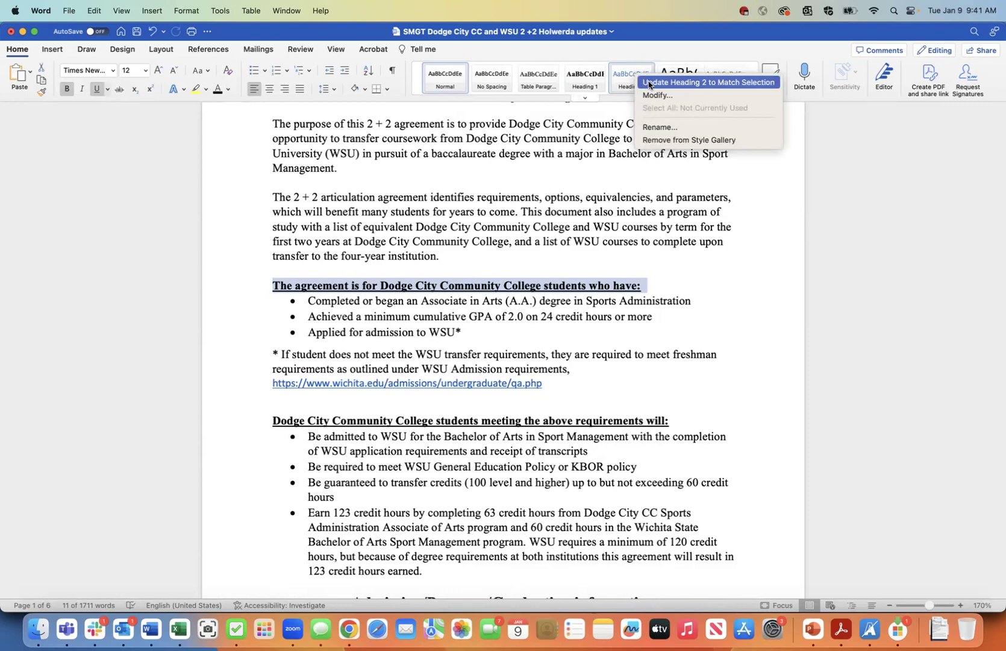
left_click(649, 82)
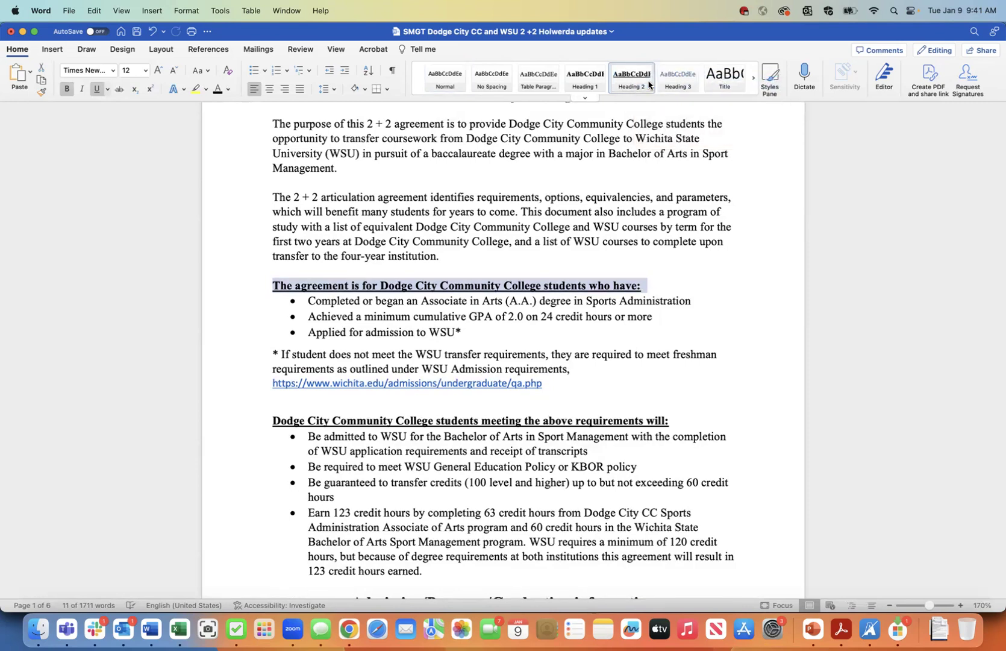
- Apply Heading 2 to 'Dodge City Community College students meeting the above requirements will:'
left_click(416, 329)
scroll(415, 325, "down", 2)
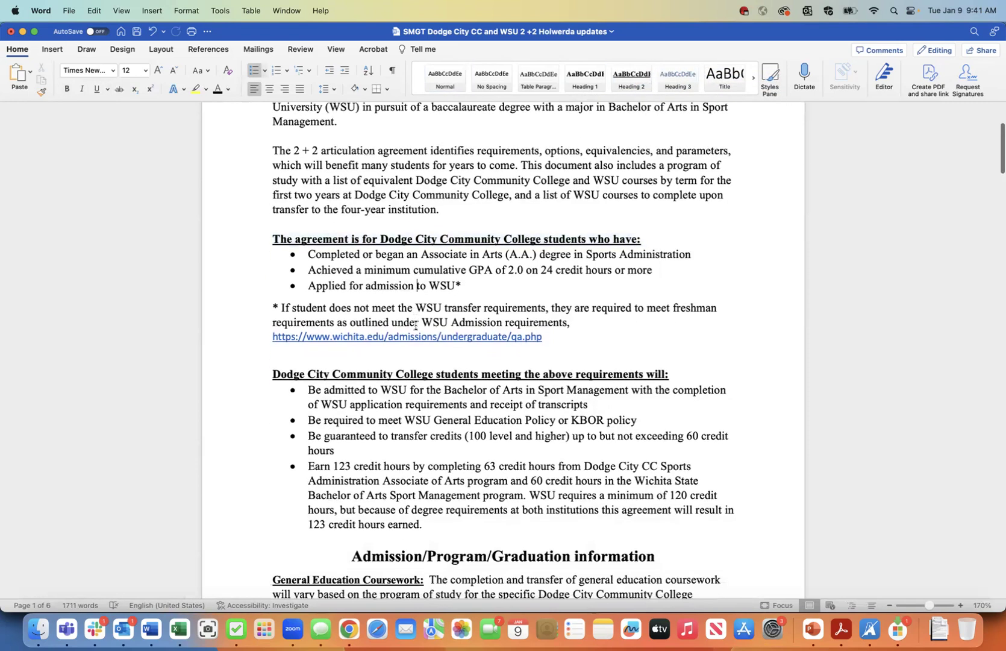
left_click(272, 372)
left_click_drag(272, 372, 669, 372)
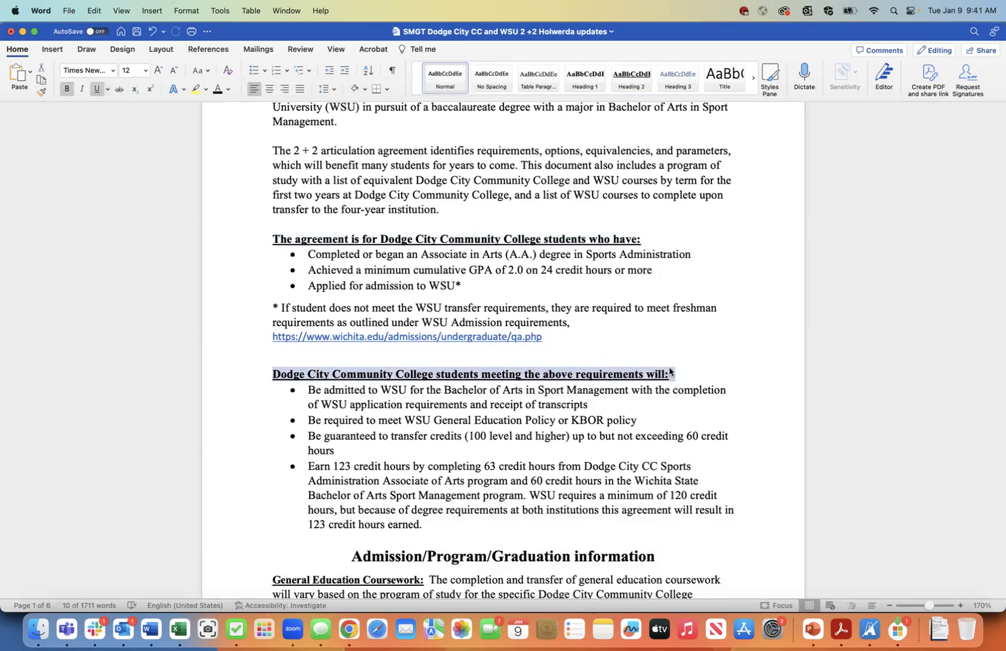
left_click(632, 80)
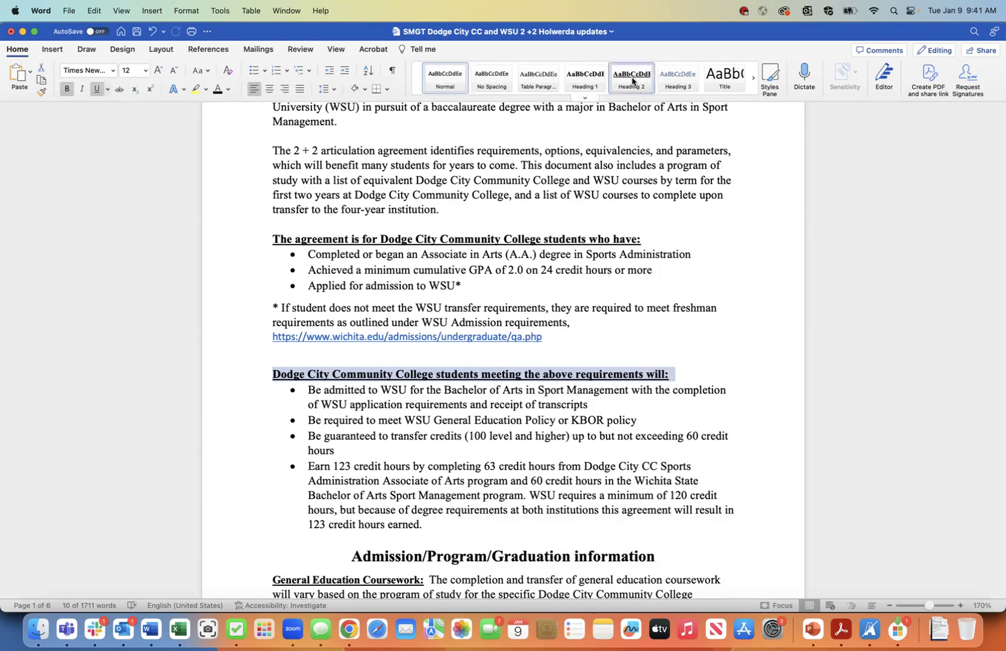
scroll(587, 320, "down", 2)
scroll(587, 319, "down", 5)
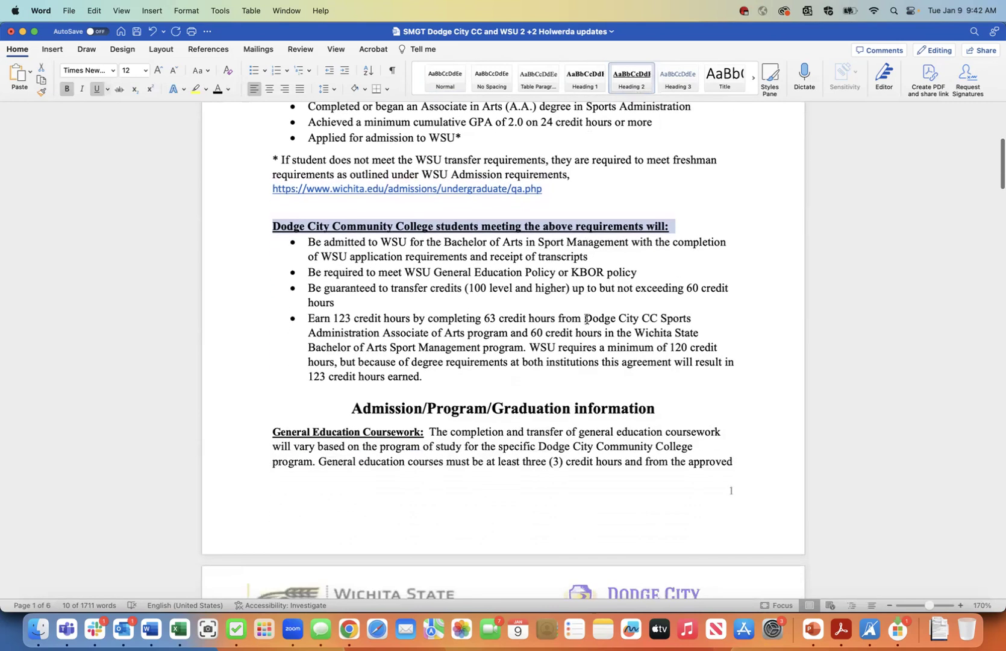
left_click(452, 404)
- Apply Heading 2 to the 'Admission/Program/Graduation information' heading
scroll(454, 402, "up", 10)
scroll(453, 403, "up", 2)
scroll(453, 402, "down", 7)
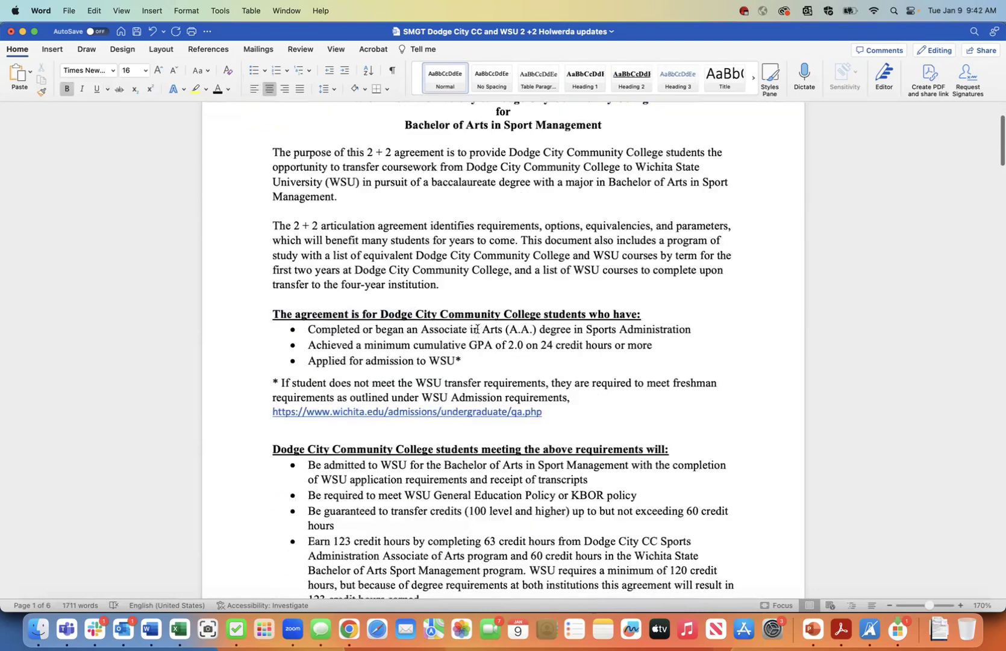
scroll(459, 420, "down", 7)
scroll(489, 423, "down", 1)
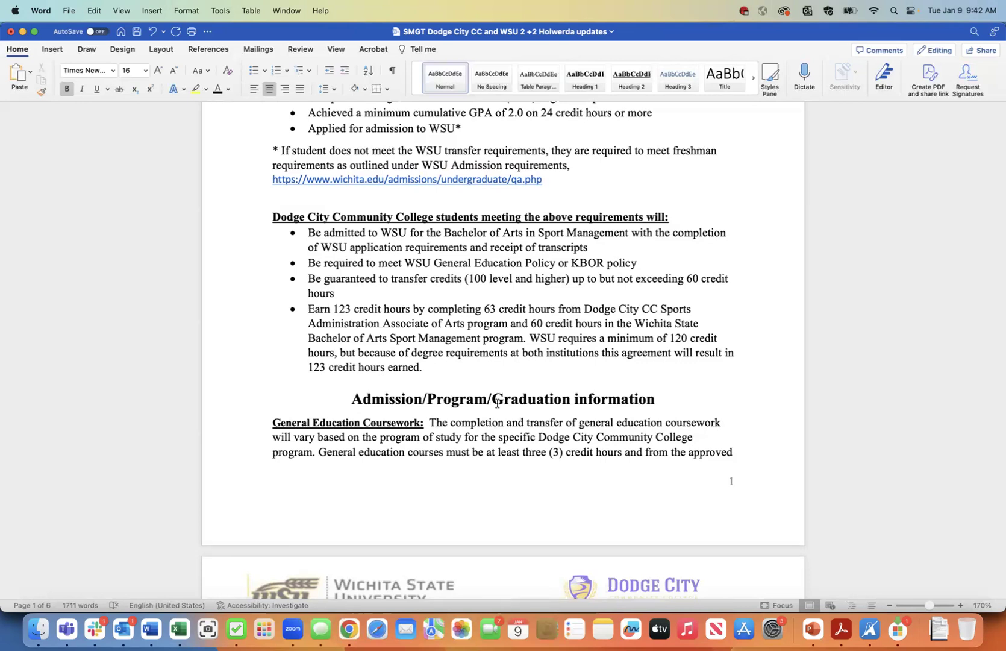
left_click(351, 398)
left_click_drag(352, 399, 623, 401)
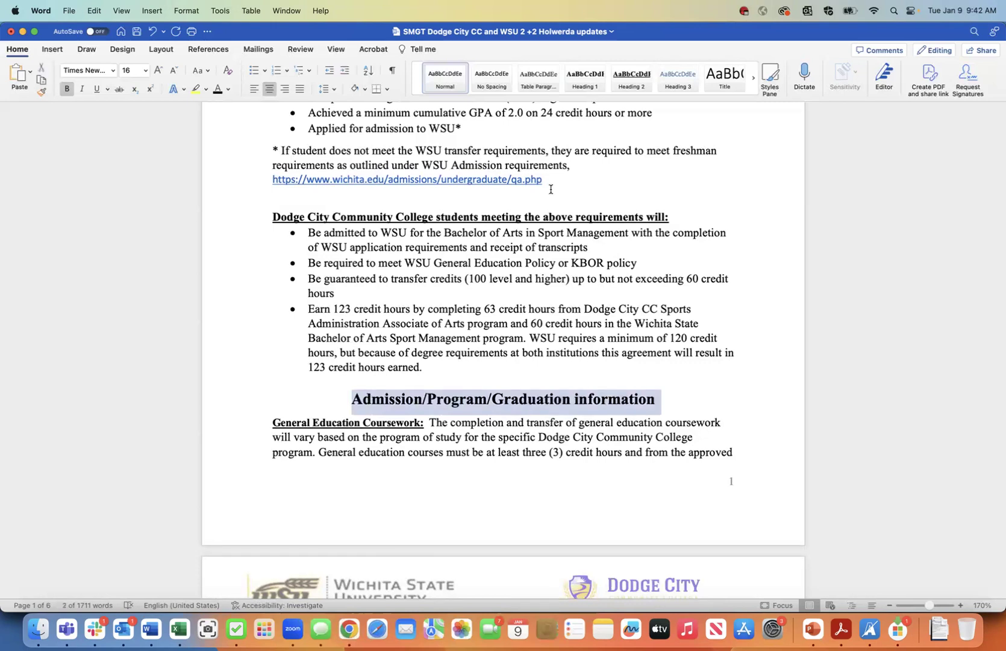
left_click(632, 81)
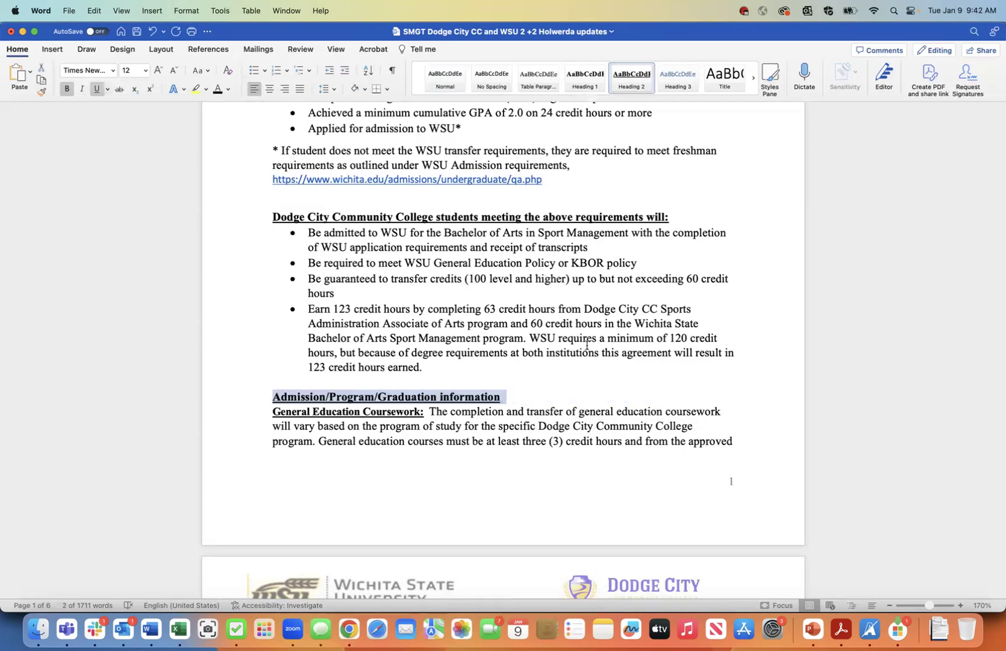
- Add an empty line after the Admission/Program/Graduation information heading
left_click(547, 395)
key("Return")
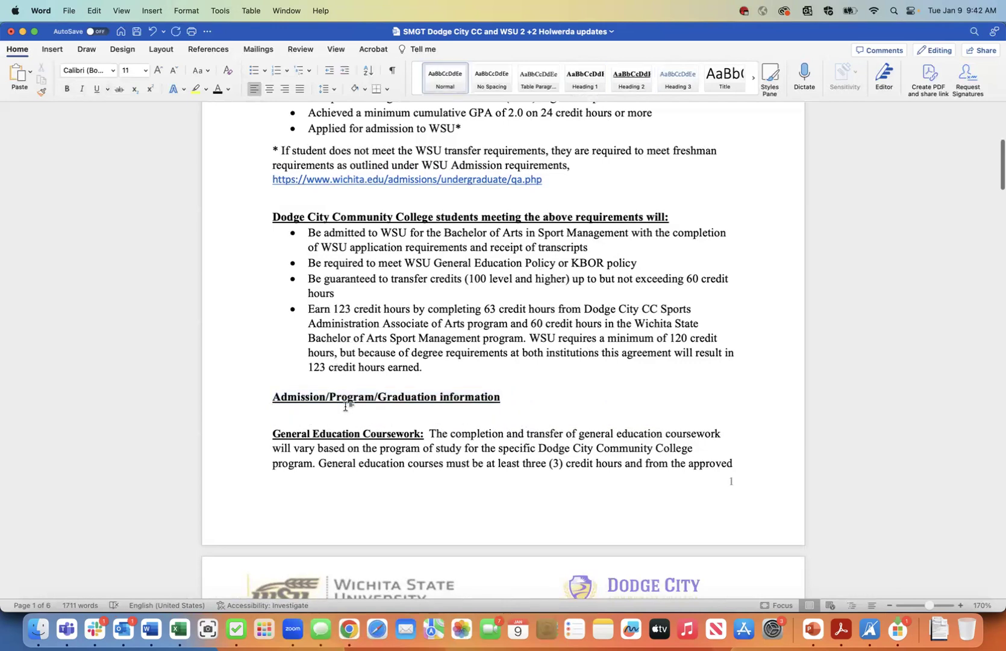
scroll(350, 407, "down", 2)
left_click(274, 382)
scroll(274, 382, "down", 2)
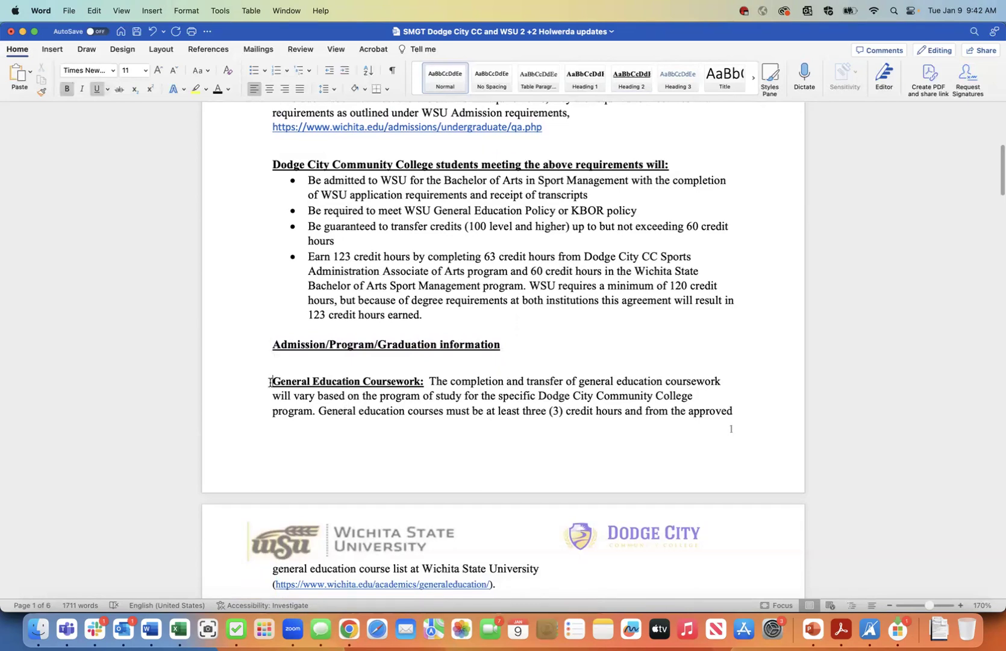
scroll(289, 384, "down", 10)
scroll(290, 384, "up", 2)
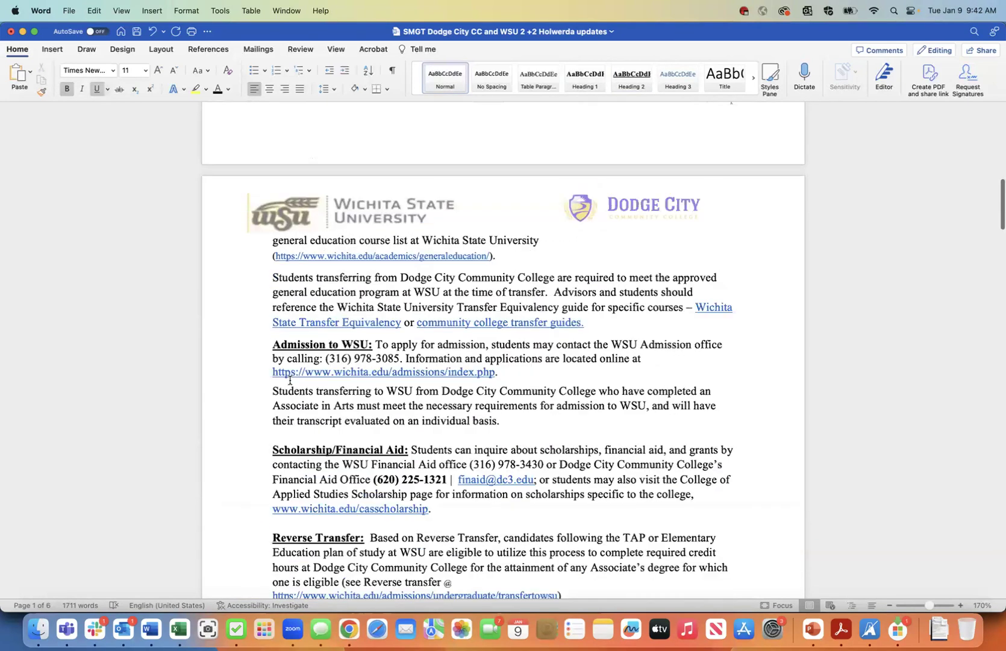
scroll(289, 380, "up", 10)
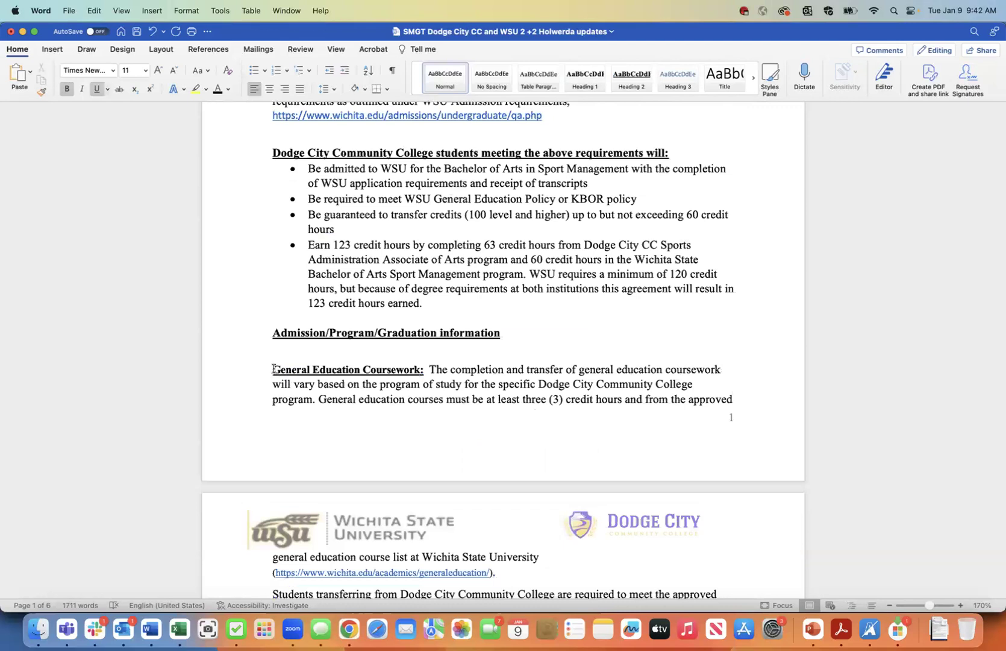
left_click(427, 371)
scroll(429, 375, "down", 10)
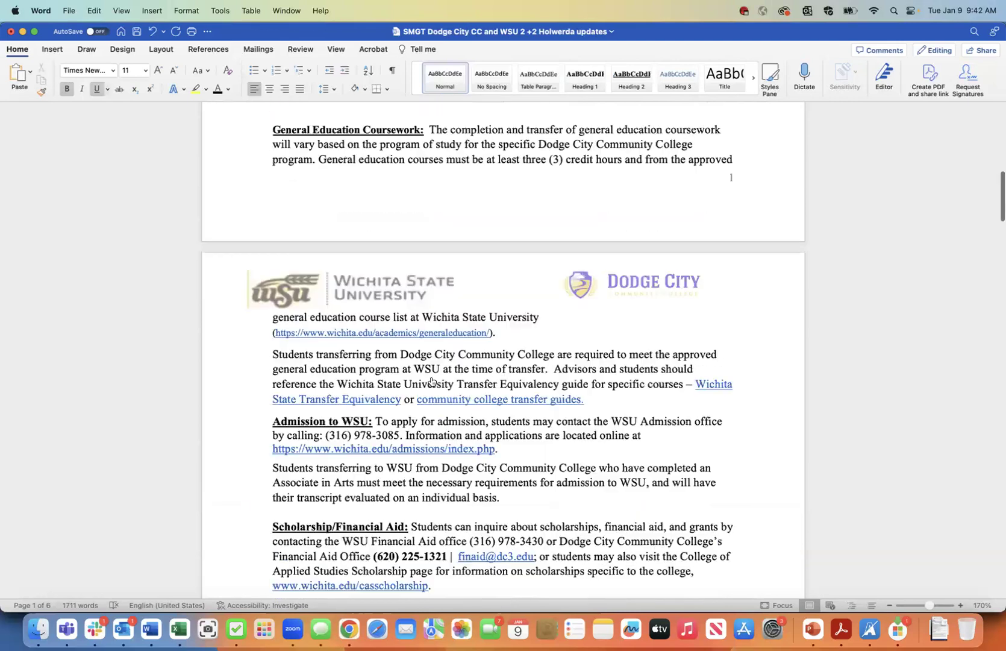
scroll(431, 378, "up", 15)
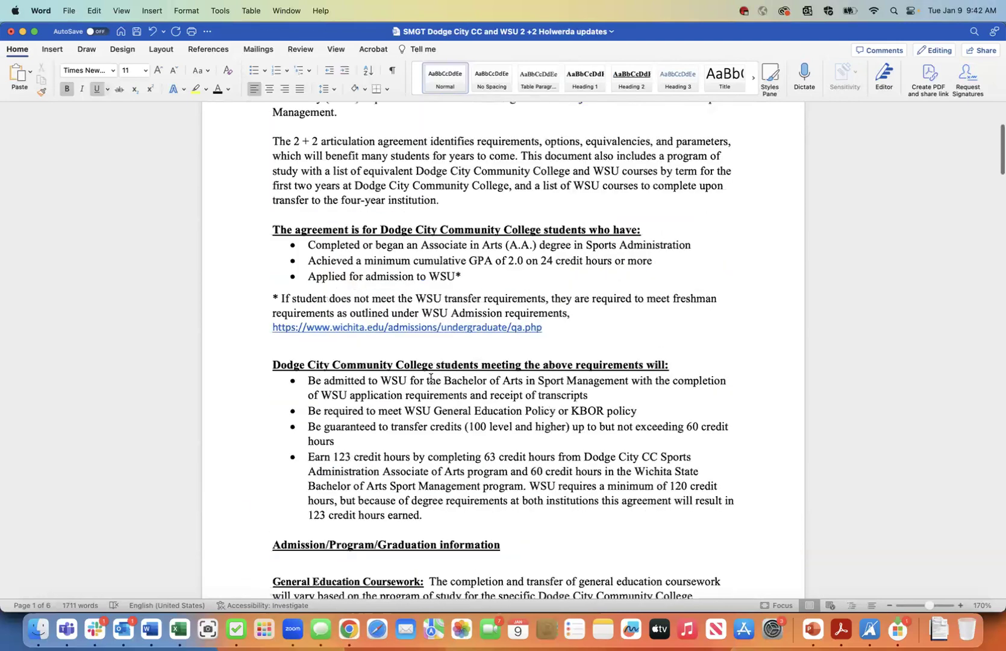
scroll(431, 378, "up", 6)
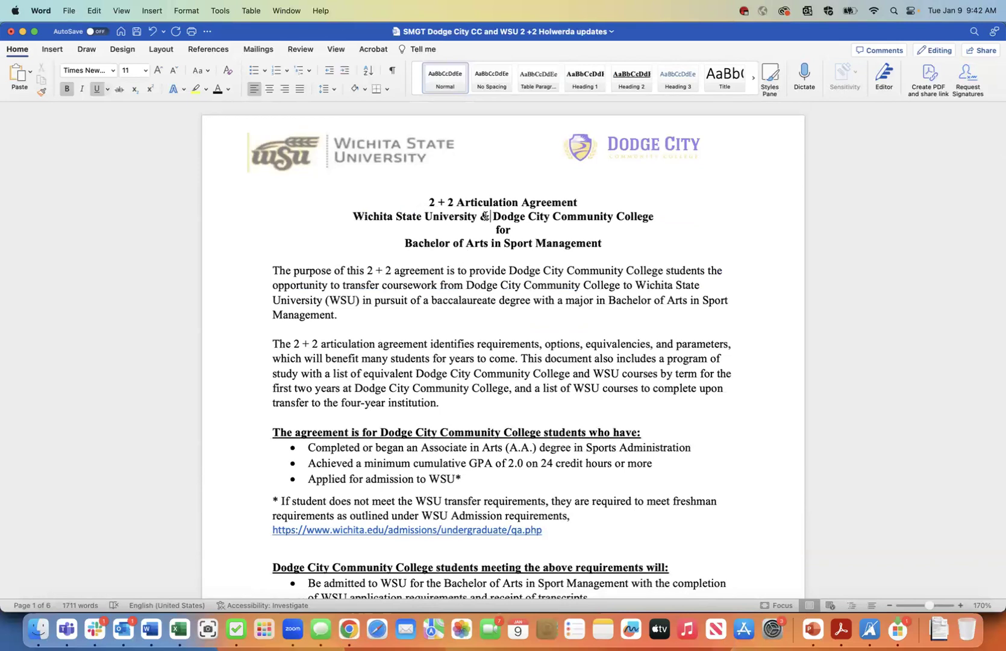
scroll(452, 373, "down", 5)
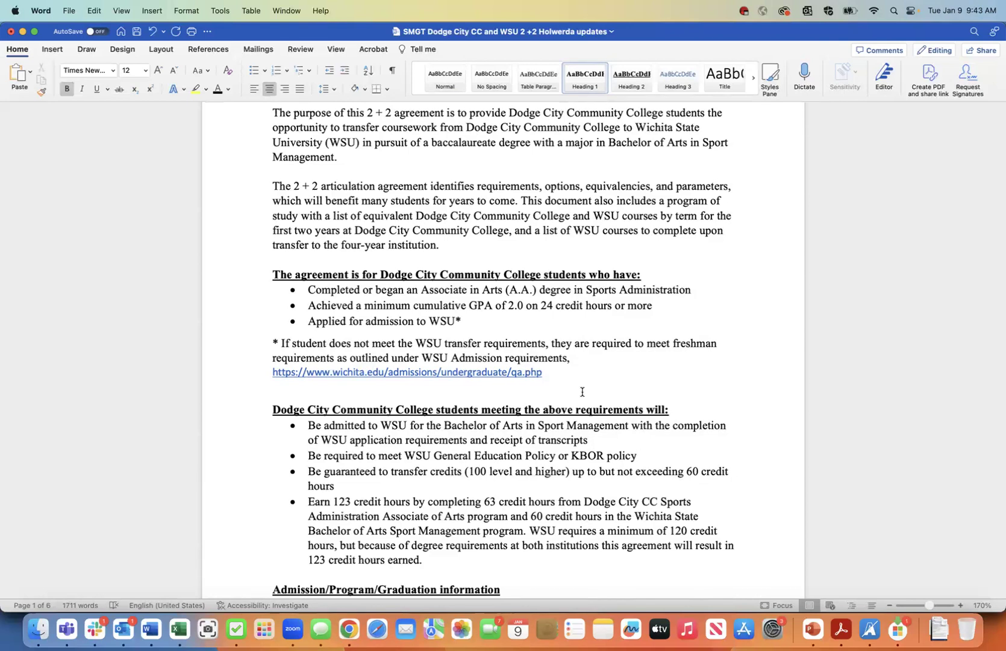
scroll(582, 392, "up", 3)
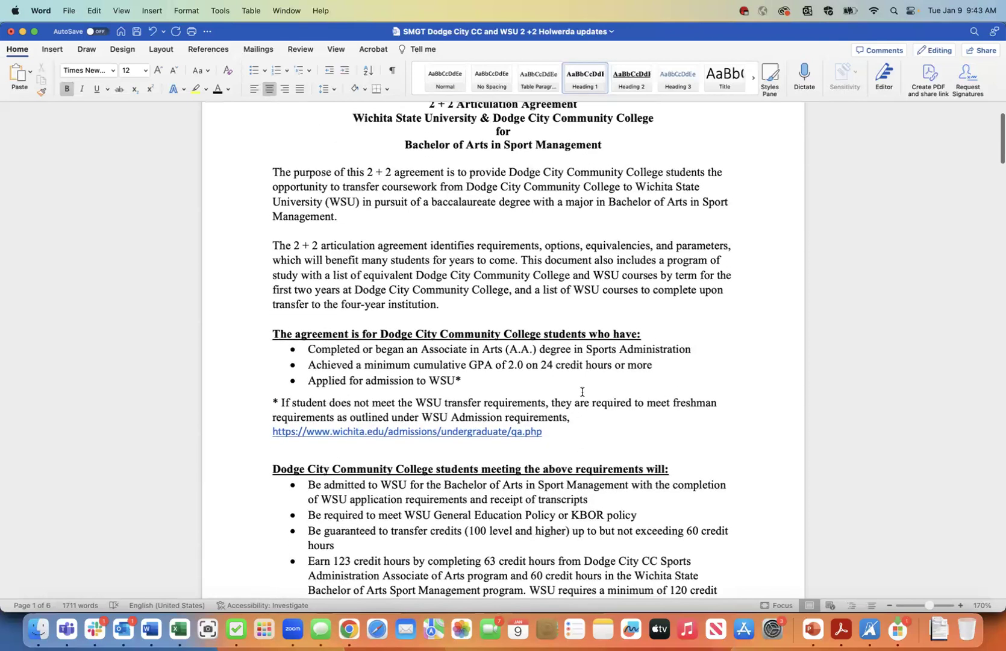
scroll(582, 391, "up", 1)
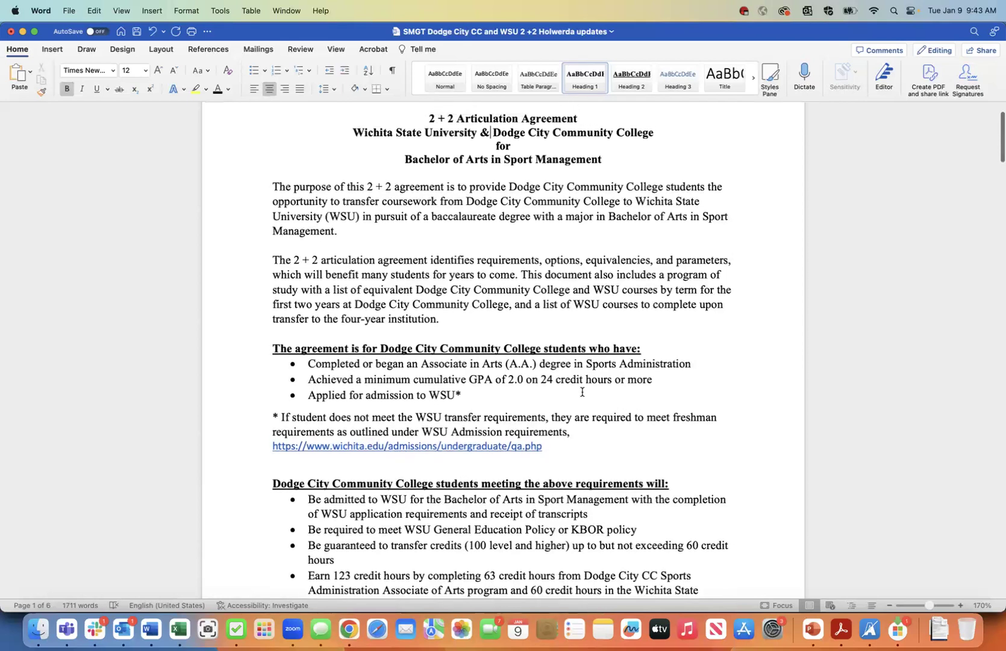
scroll(582, 392, "down", 5)
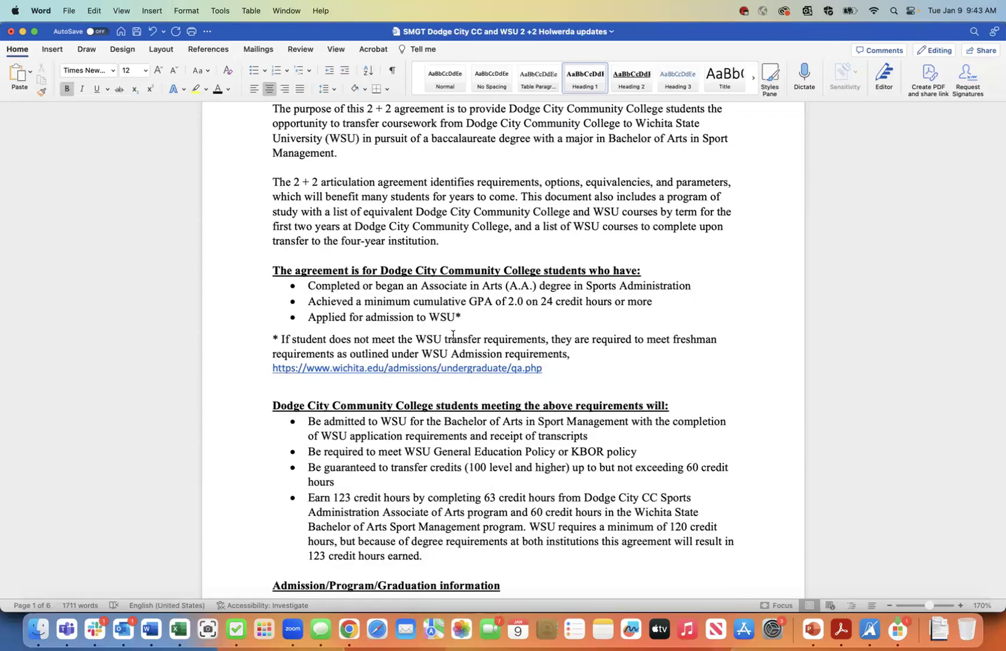
scroll(468, 331, "up", 5)
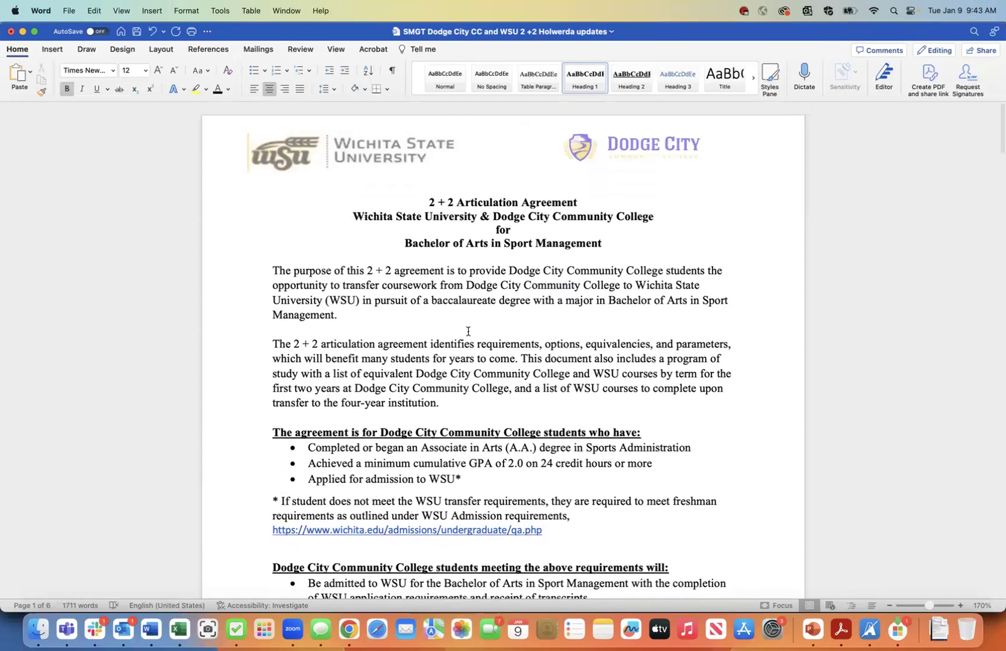